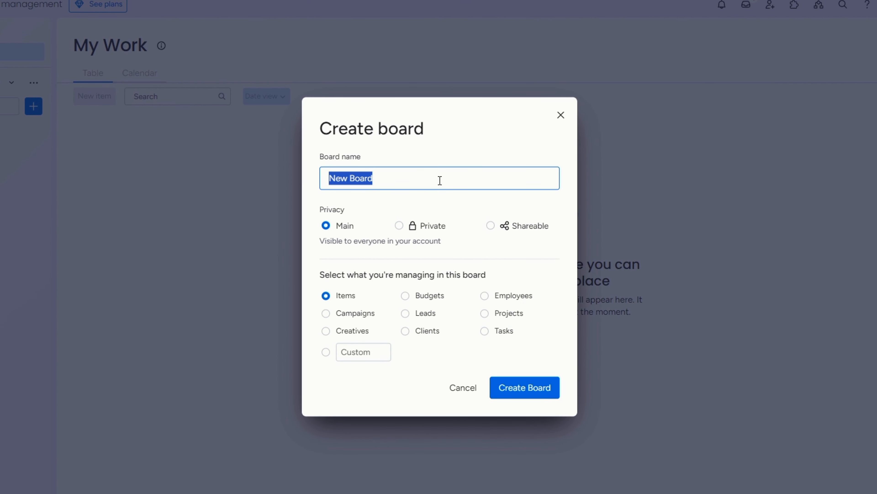
- Create a private board named "To DO List"
type("To DO List")
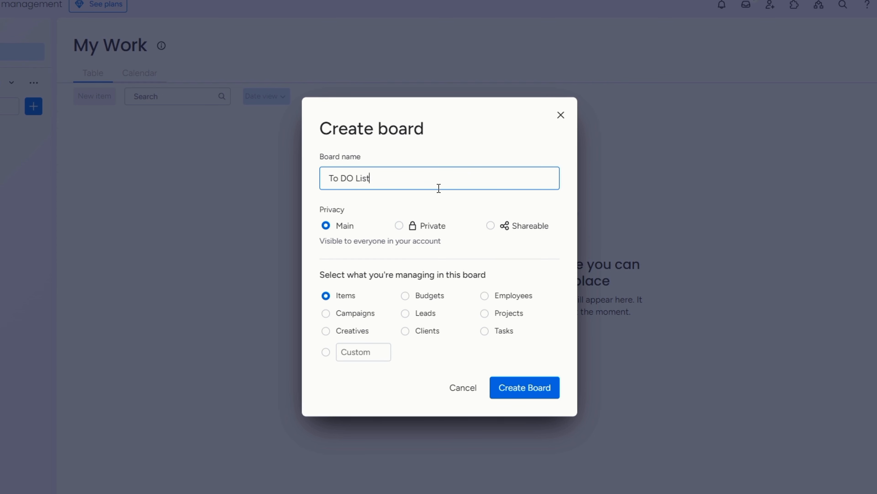
left_click(399, 229)
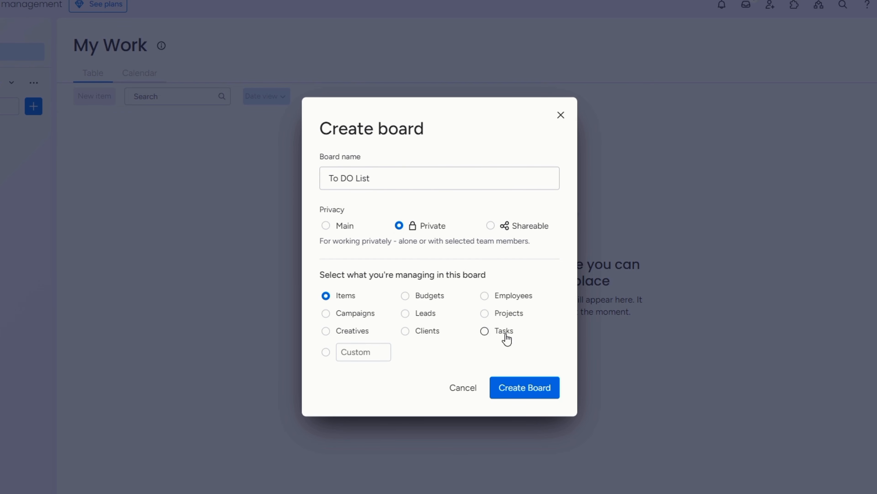
left_click(530, 384)
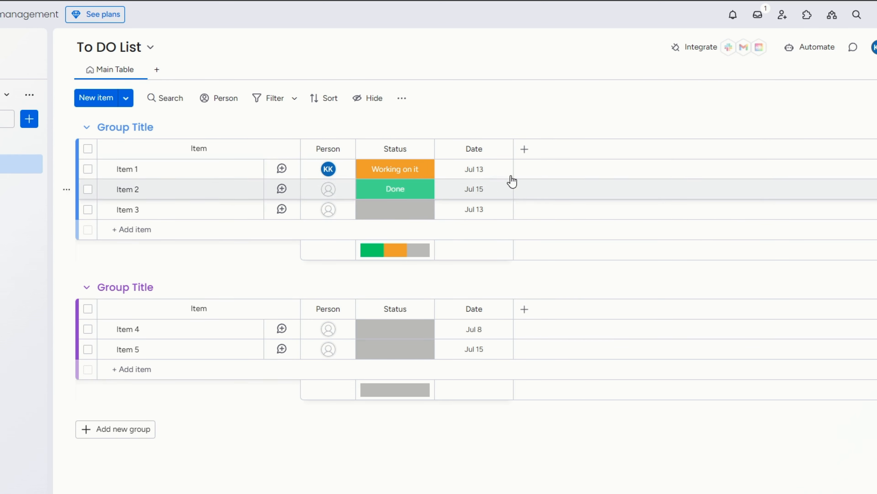
- Delete the five sample items, Item 1 to Item 5, from both groups of the board
left_click(87, 169)
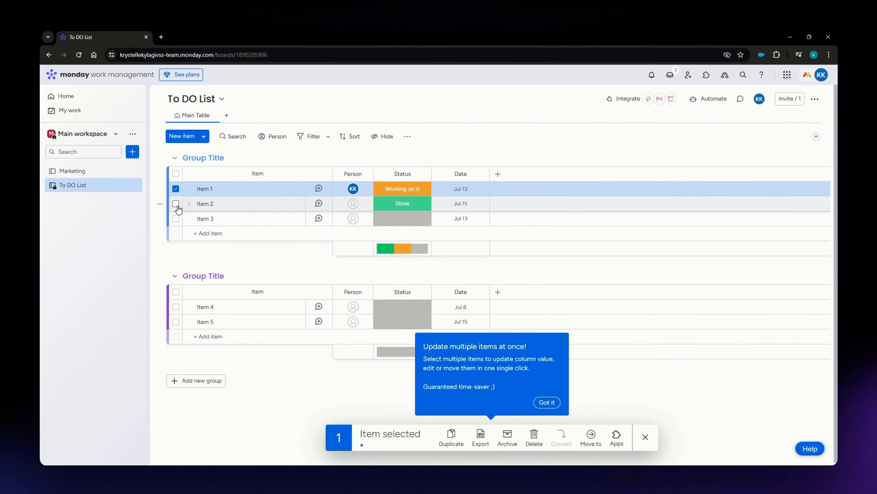
left_click(176, 203)
left_click(176, 218)
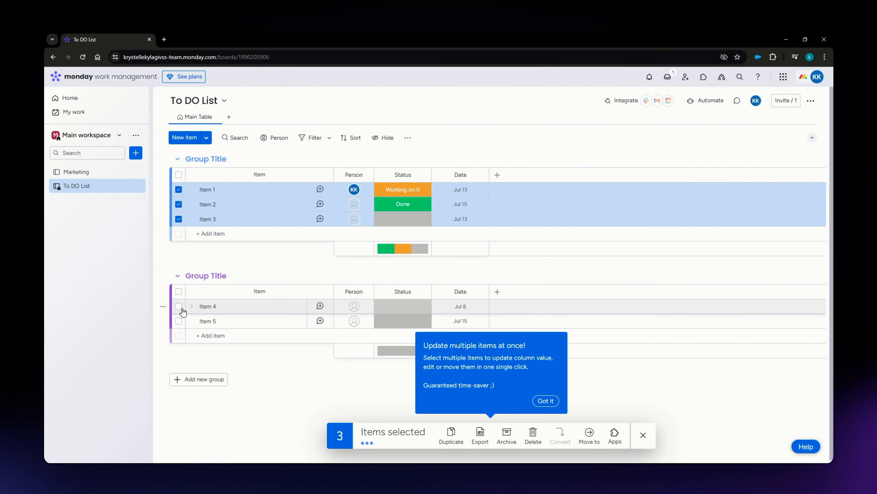
left_click(178, 307)
left_click(179, 321)
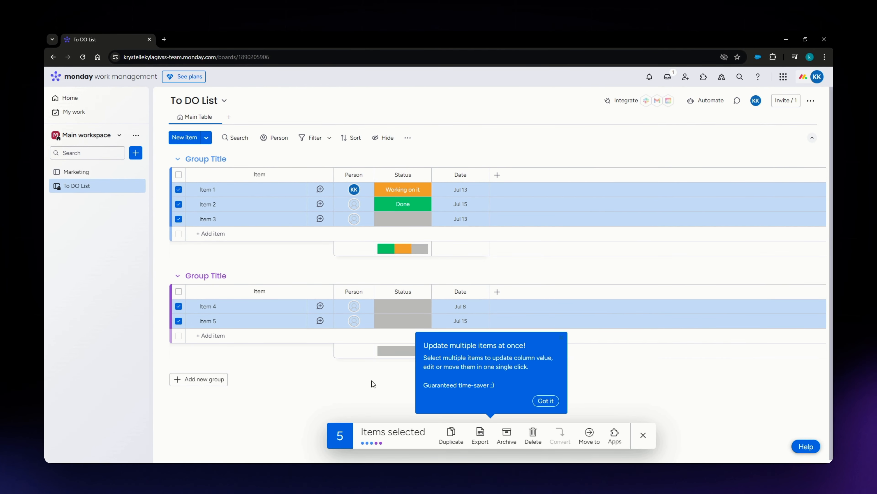
left_click(534, 437)
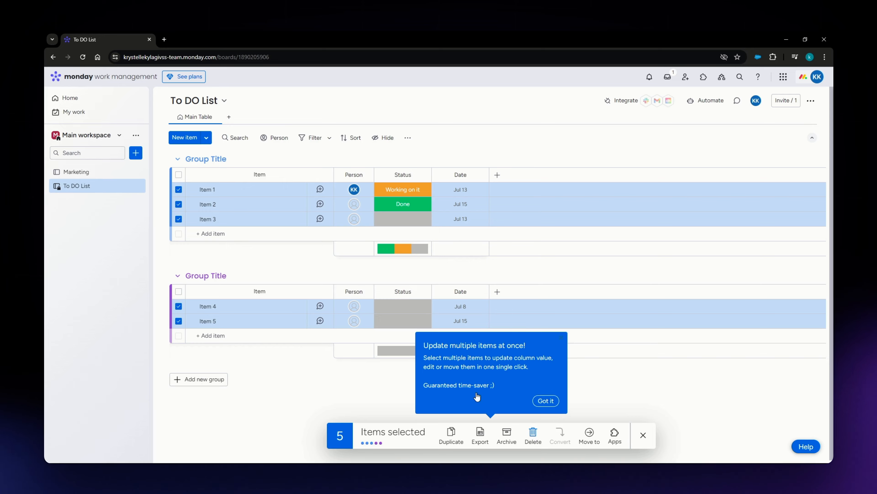
left_click(522, 282)
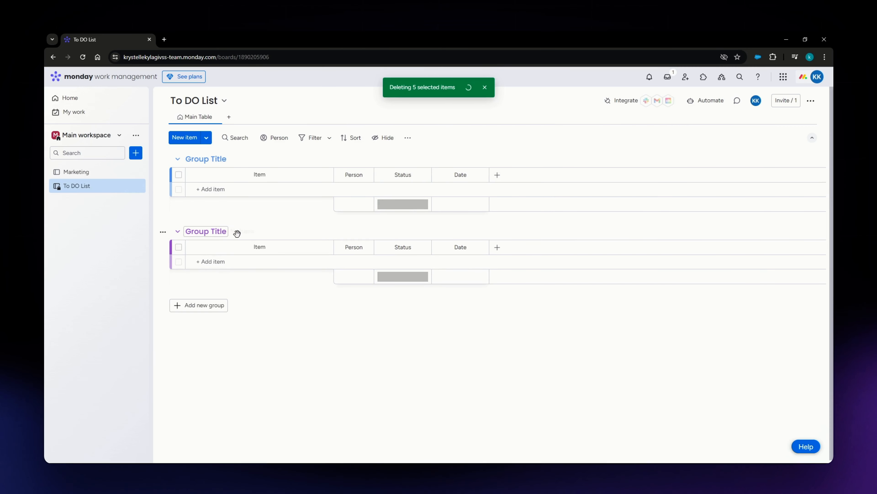
- Rename the first group "To Do" and the second group "In Progress"
left_click(224, 158)
left_click_drag(253, 157, 191, 159)
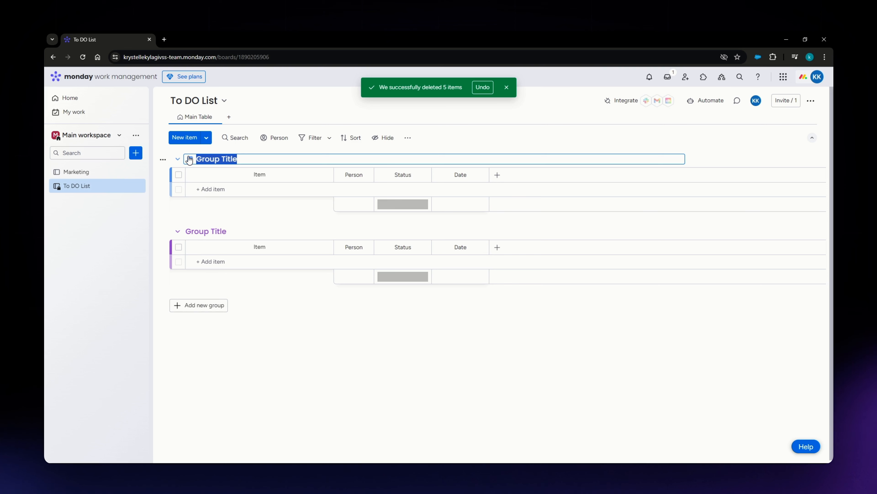
type("To Do")
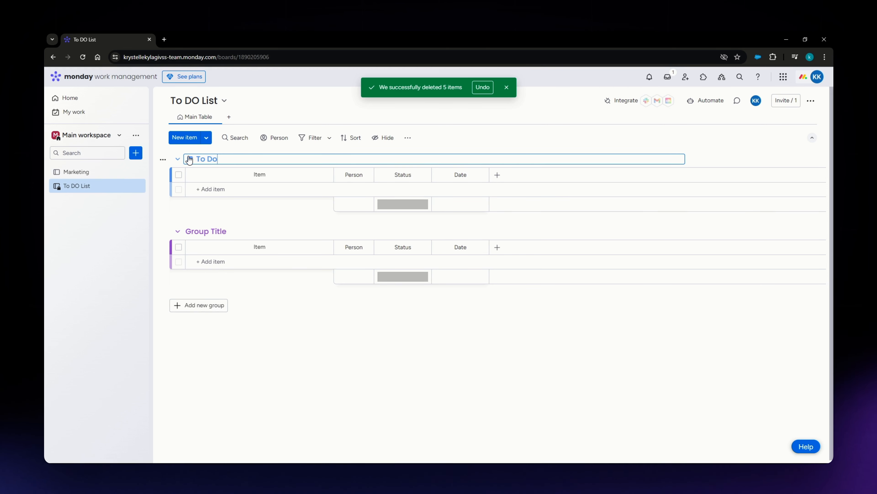
left_click(213, 231)
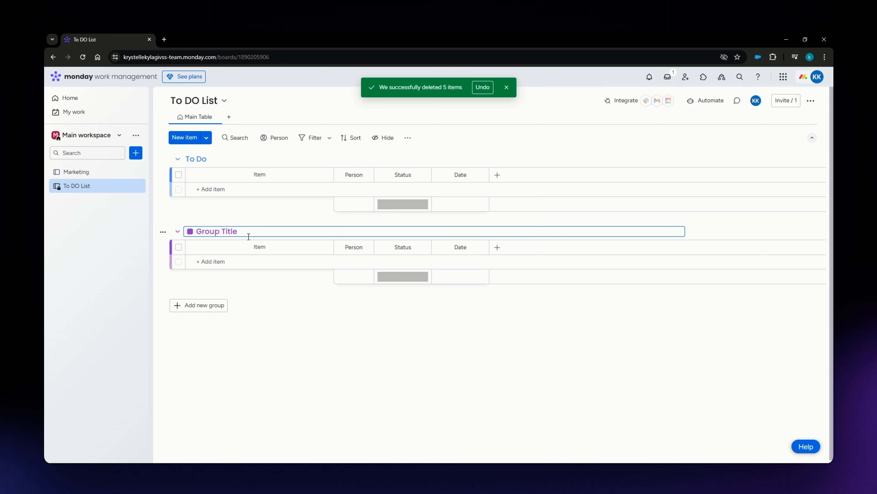
left_click_drag(248, 236, 193, 234)
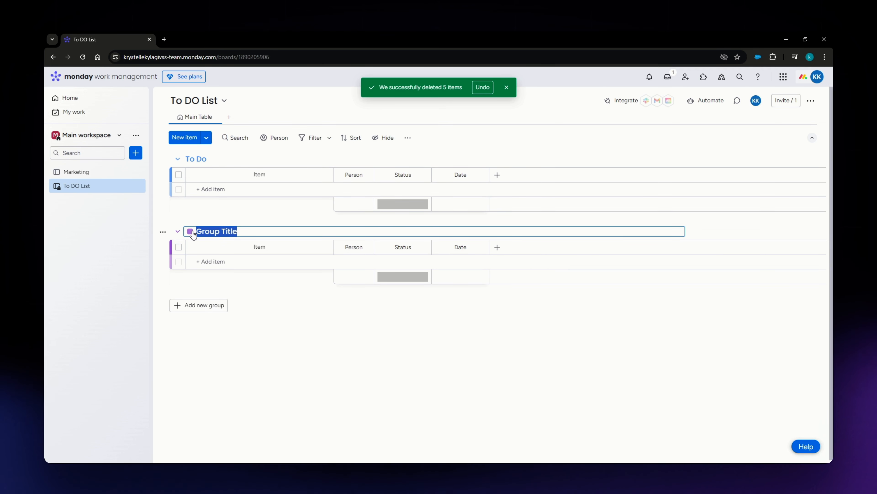
type("In Progress")
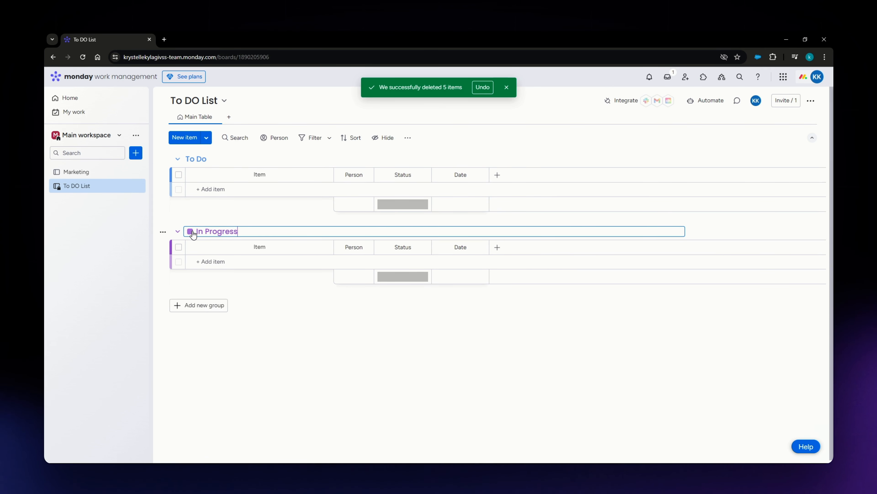
key("Return")
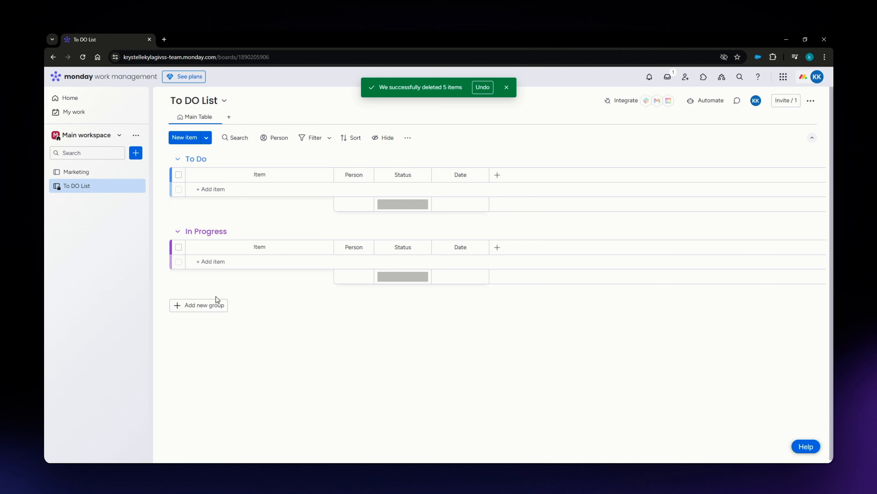
- Add a third group named "Done" below the In Progress group
left_click(195, 305)
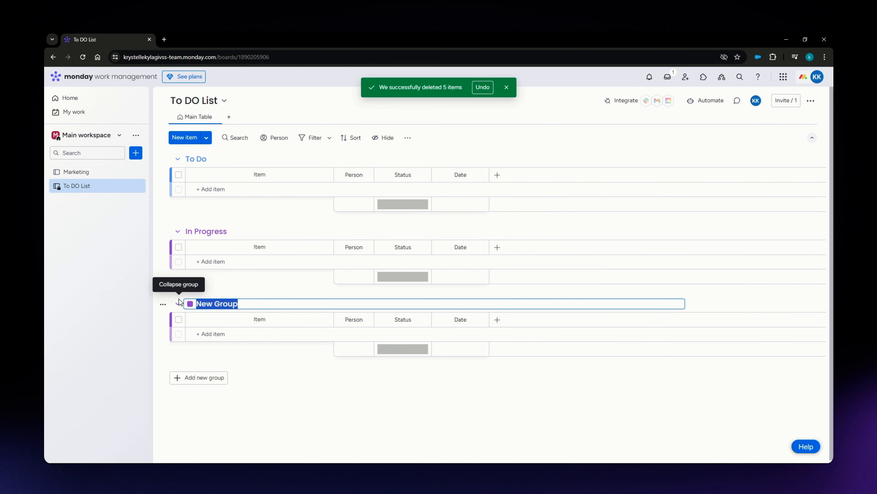
type("Done")
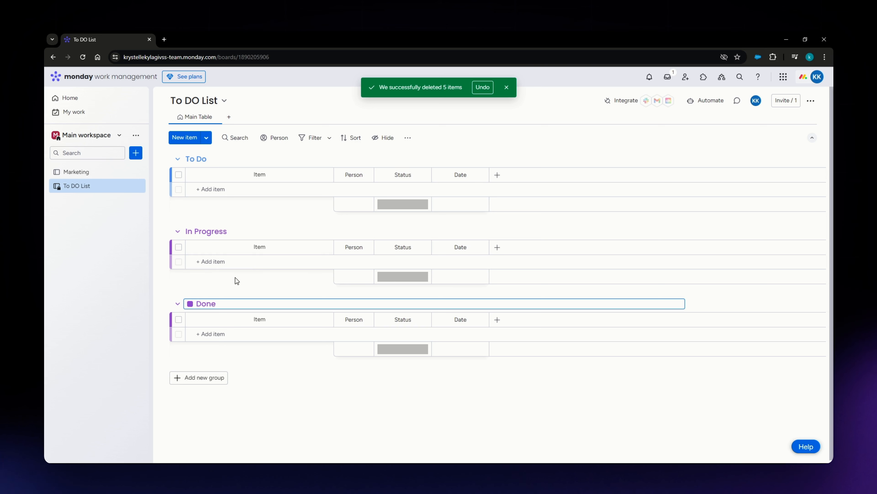
key("Return")
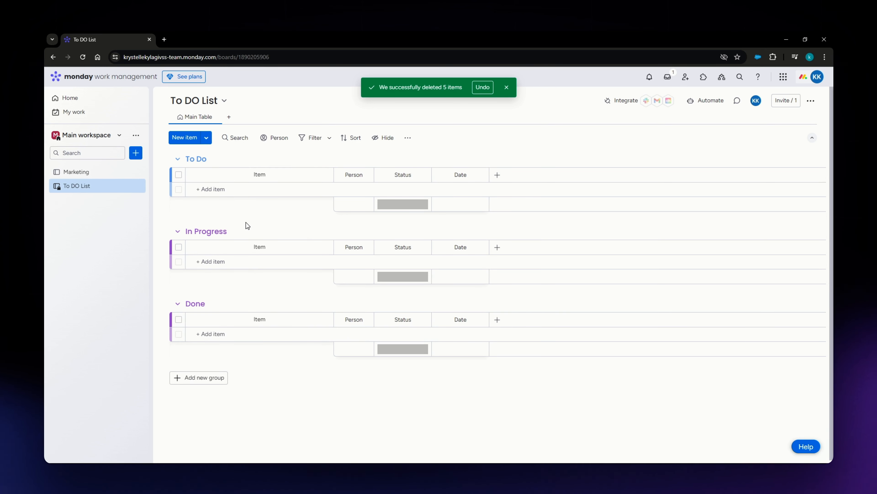
- Add the item "Finish Project Report" to the To Do group and assign the account owner to it
left_click(216, 190)
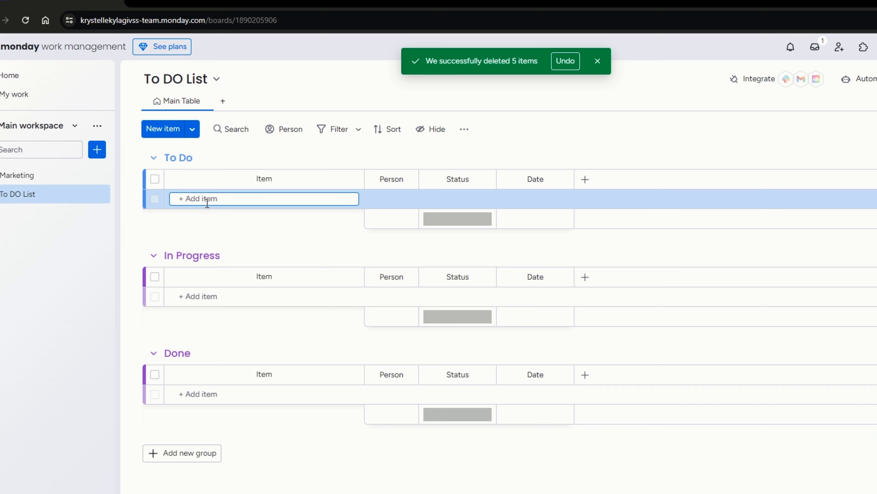
type("FInish Project Report")
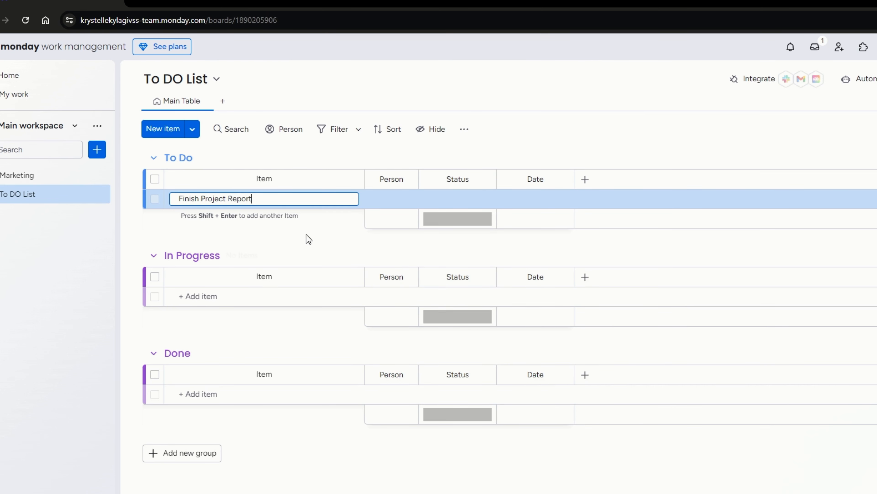
key("Return")
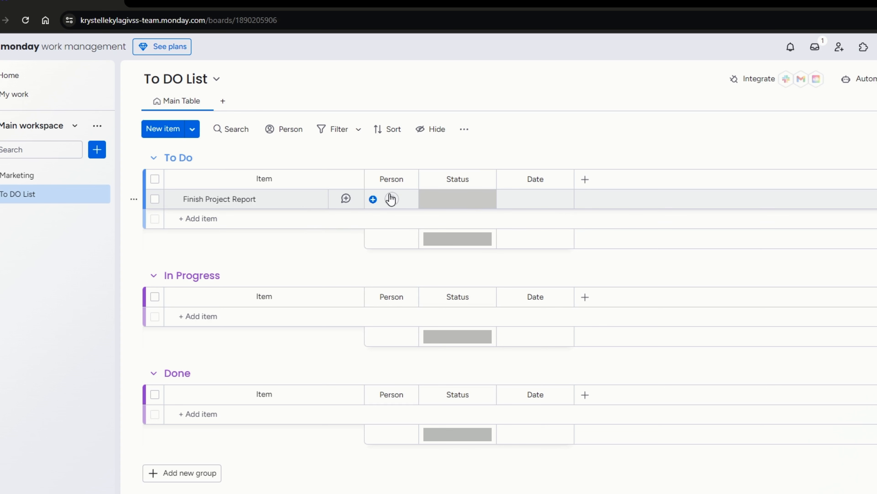
left_click(373, 199)
left_click(351, 277)
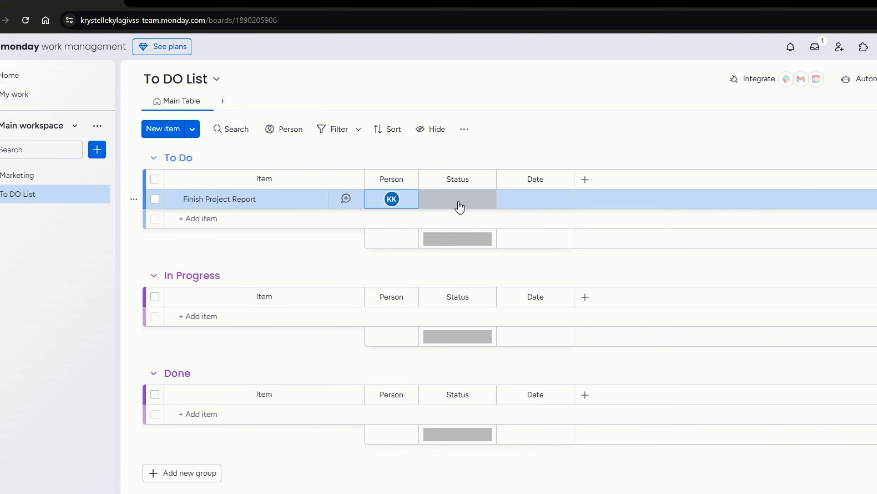
- Set the Finish Project Report item's status to Working on it and its date to July 20, 2024
left_click(465, 196)
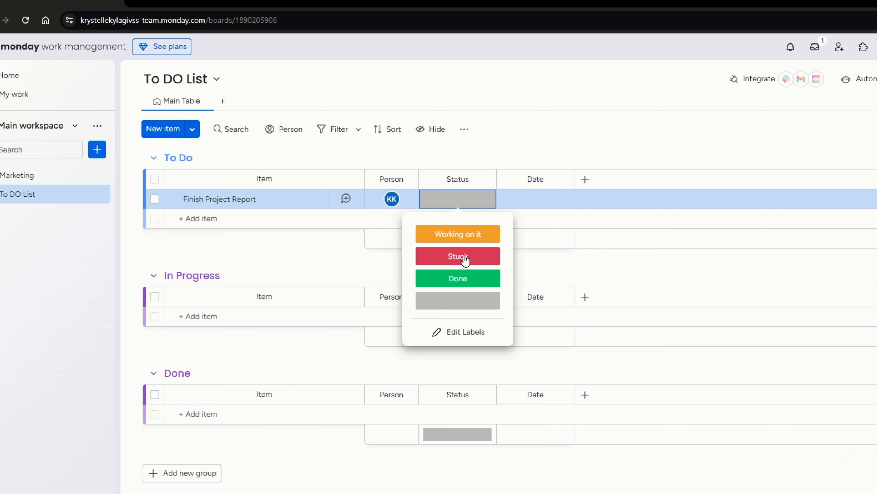
left_click(465, 259)
left_click(457, 198)
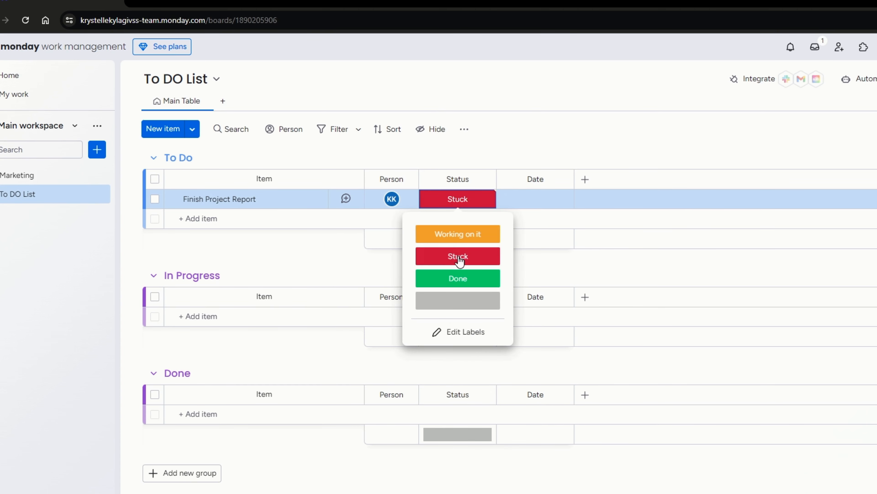
left_click(458, 233)
left_click(538, 199)
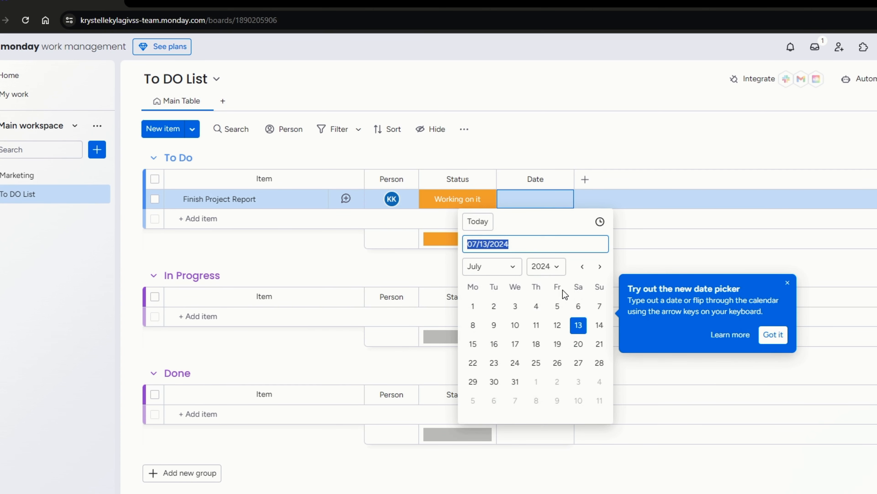
left_click(578, 343)
left_click(224, 218)
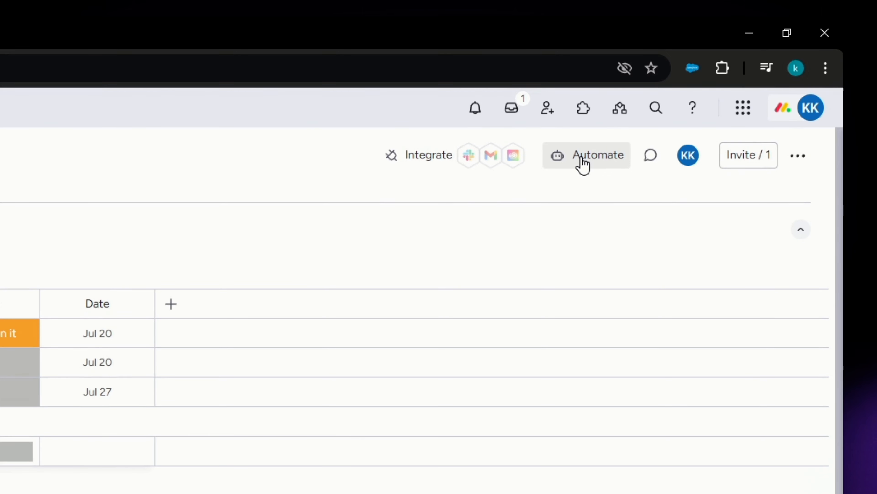
- Start a custom automation for the board with the trigger "status changes to something"
left_click(583, 161)
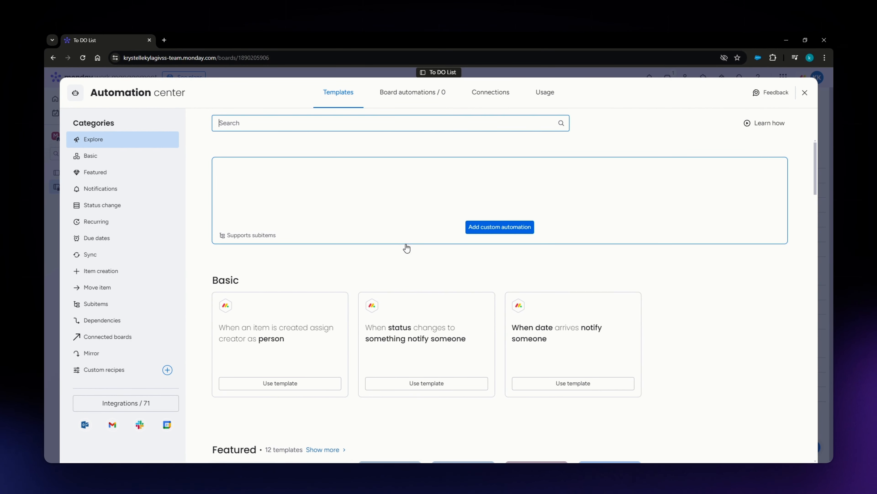
left_click(475, 233)
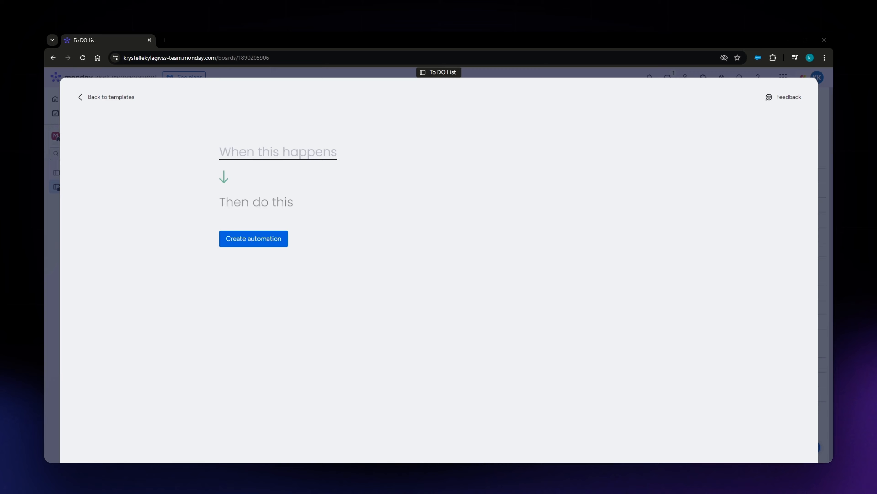
left_click(277, 152)
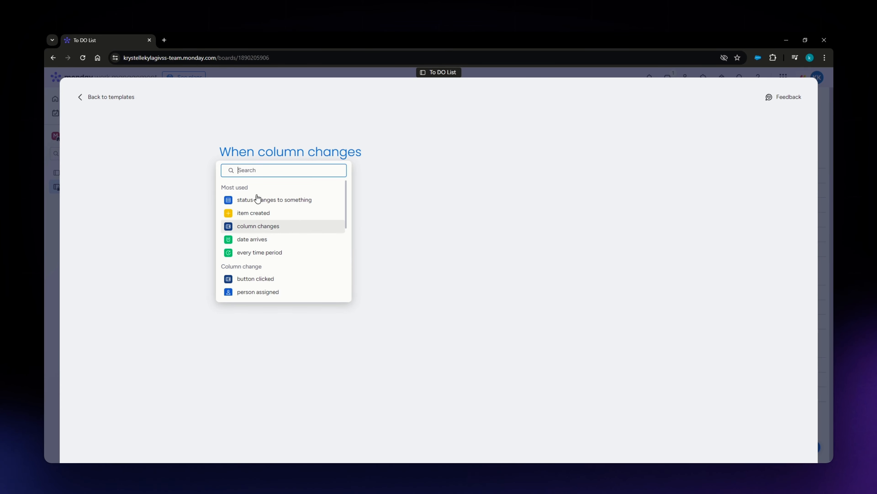
scroll(272, 203, "down", 5)
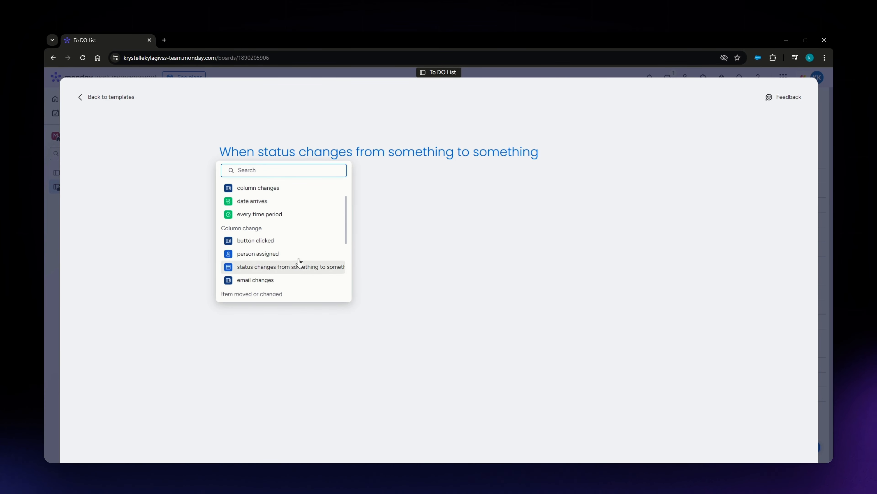
scroll(296, 252, "up", 5)
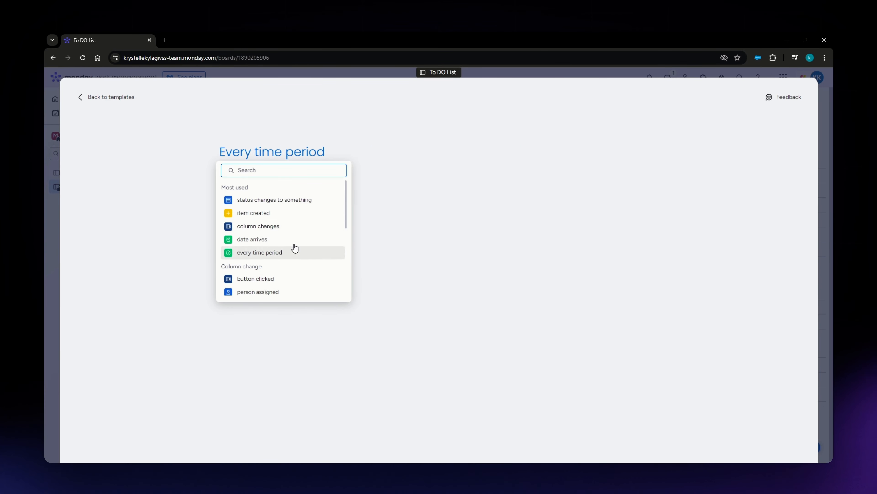
left_click(277, 204)
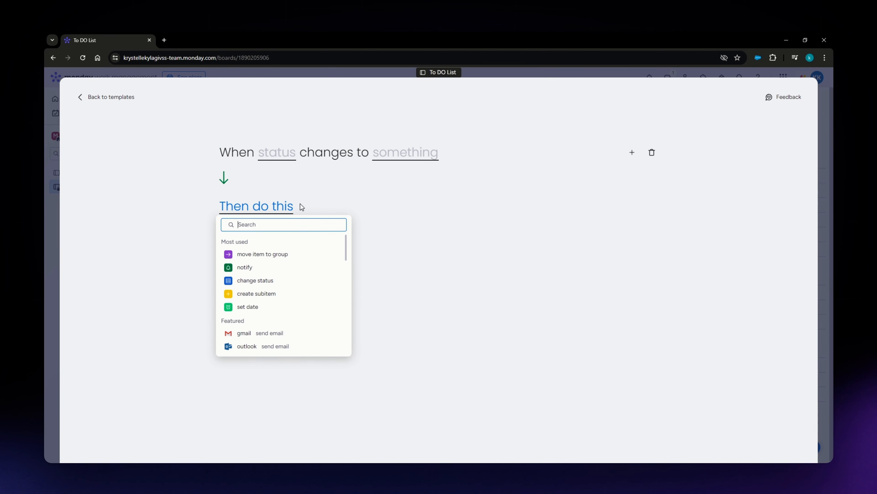
- Define the automation's trigger to fire when the Status column changes to Stuck
left_click(270, 154)
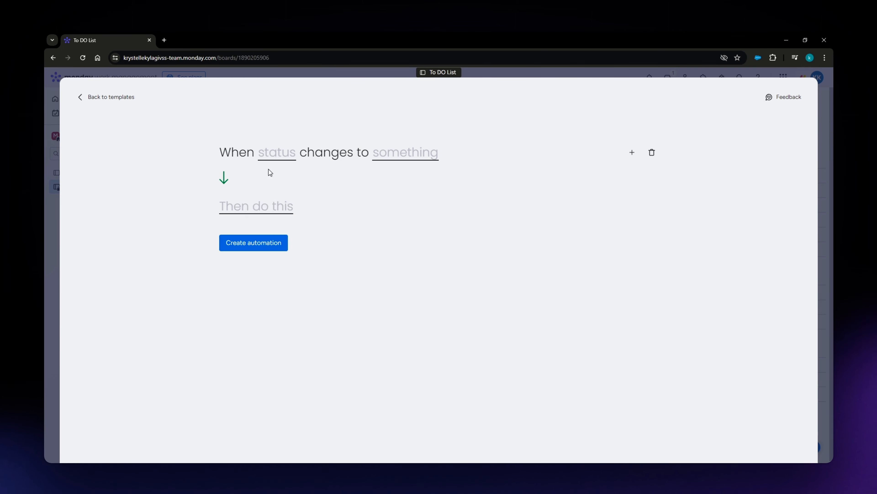
left_click(274, 156)
left_click(284, 187)
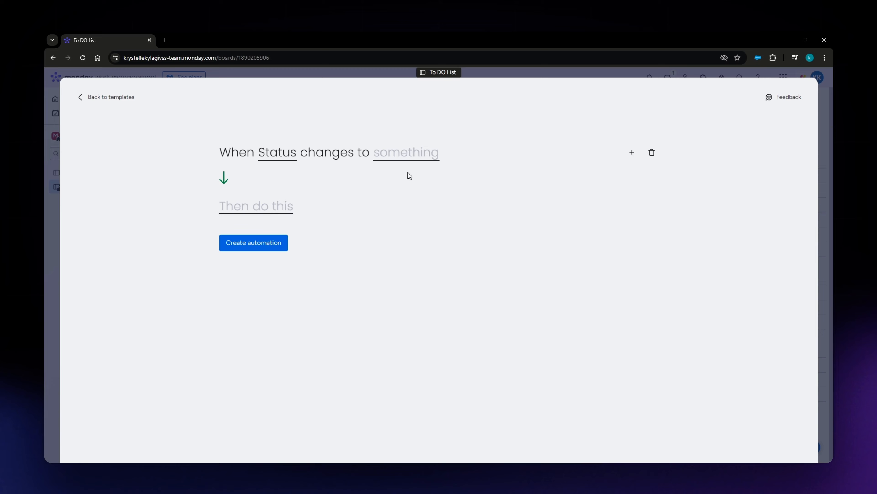
left_click(416, 159)
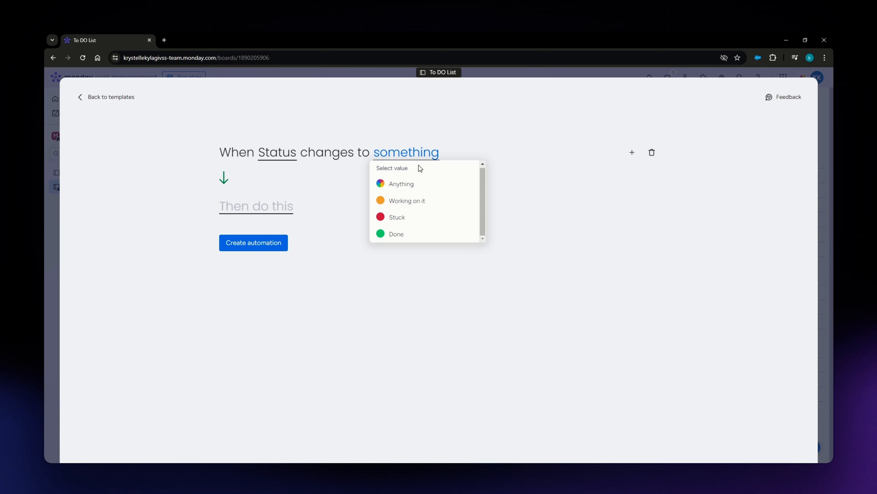
left_click(399, 223)
- Set the automation's action to notify with the message "Hey, can you check the progress for this task?"
left_click(242, 210)
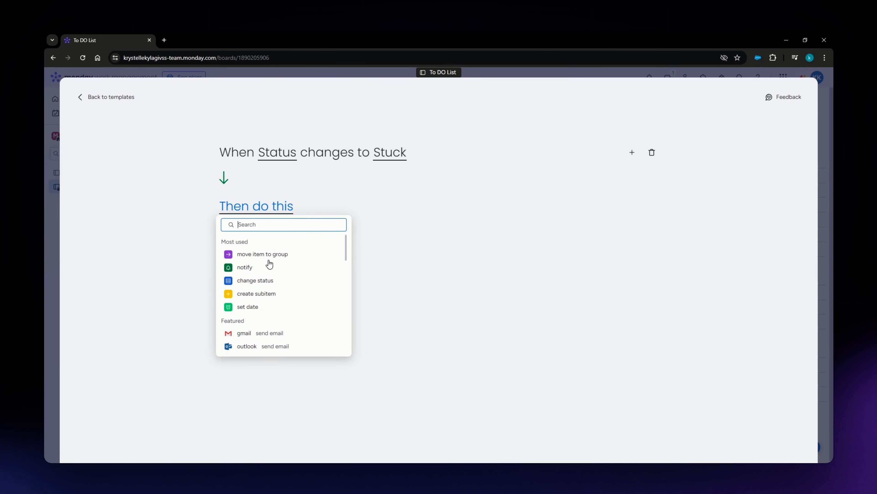
left_click(267, 269)
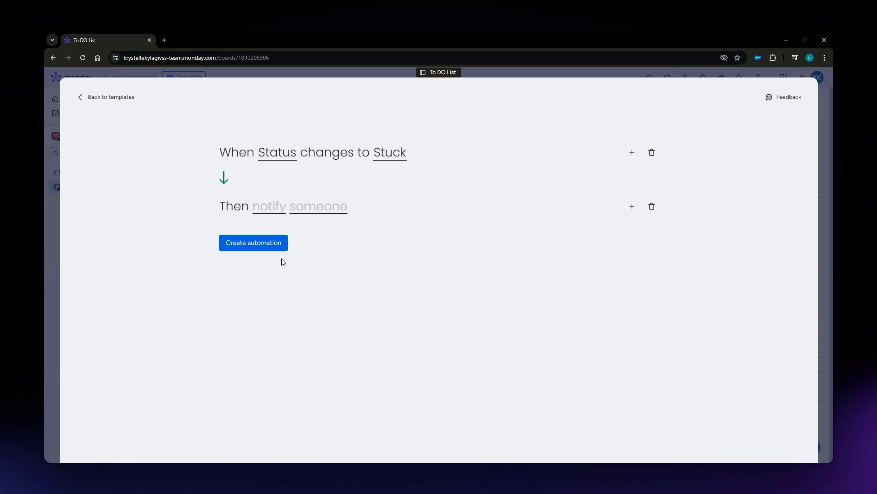
left_click(277, 210)
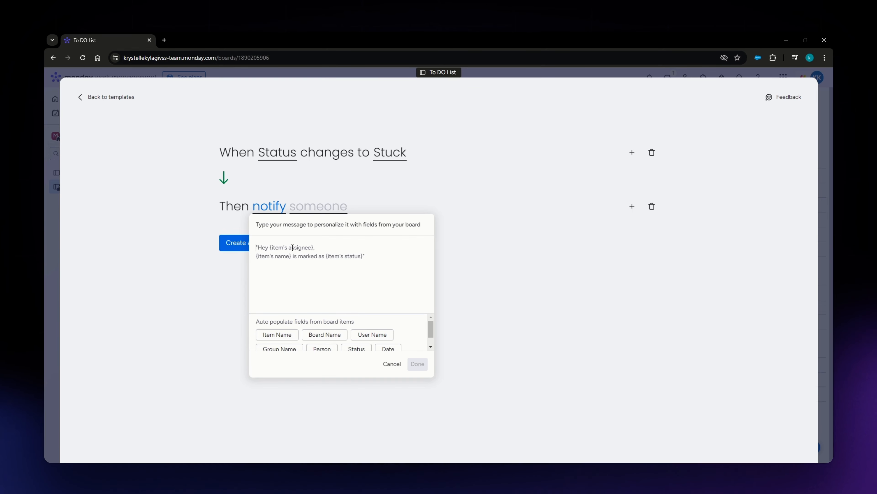
type("Hey, can you check the progress for this task?")
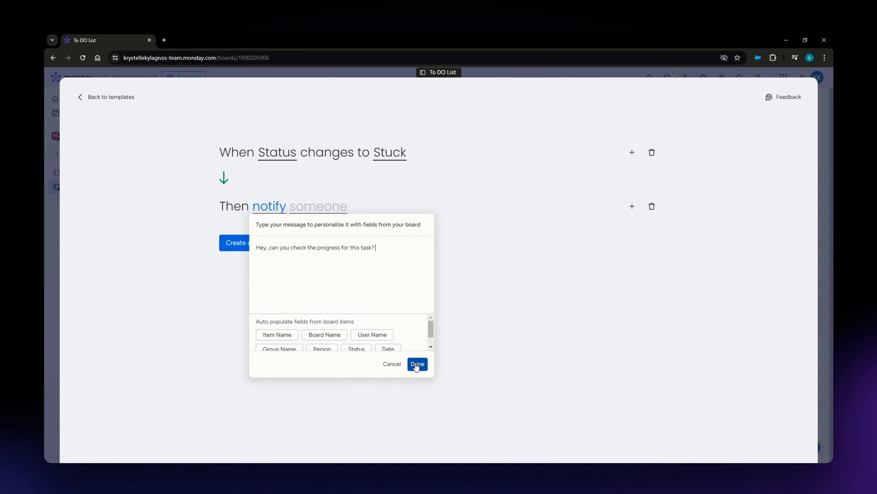
left_click(417, 364)
- Choose Me as the recipient of the Stuck status notification and create the automation
left_click(390, 156)
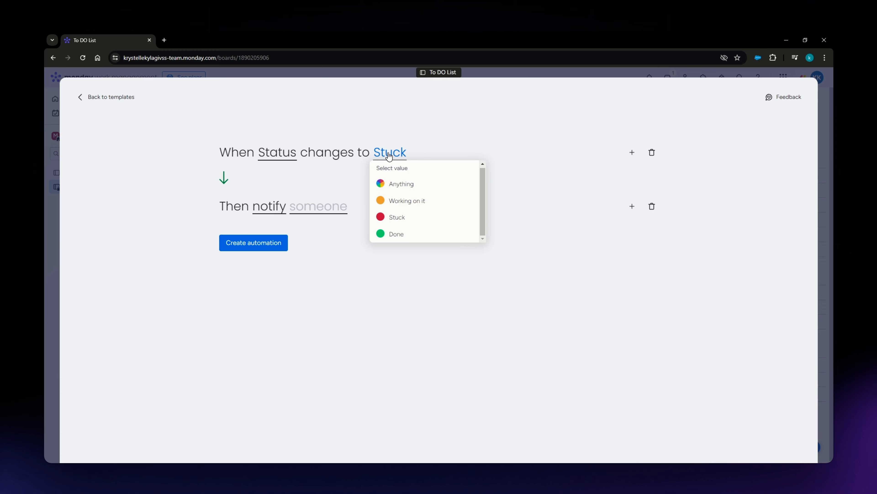
left_click(323, 208)
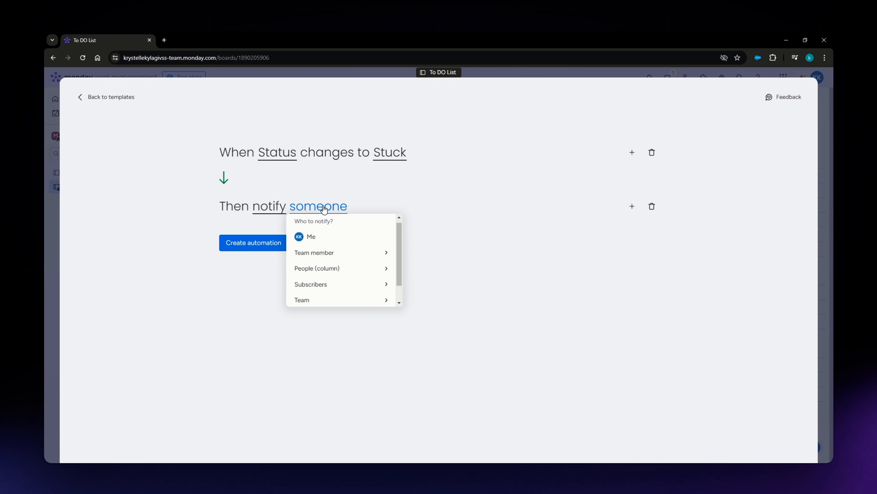
left_click(325, 241)
left_click(254, 248)
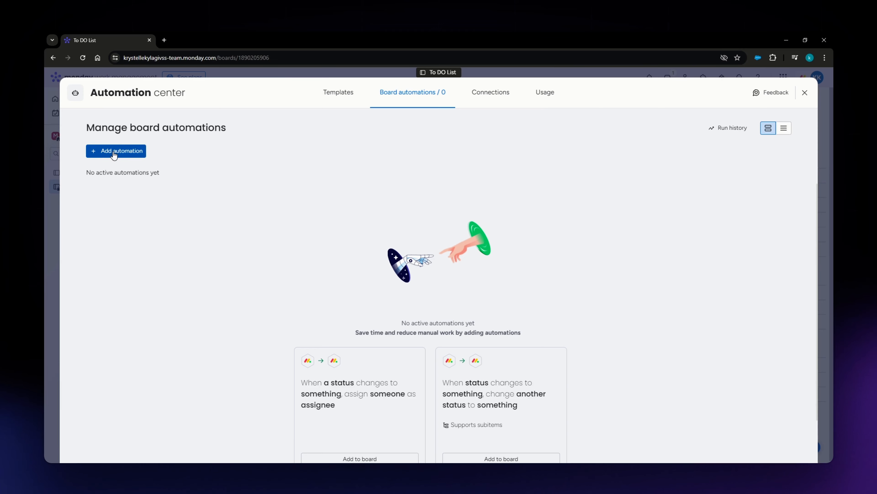
- Start another custom automation with the trigger "person assigned", using the Person column
left_click(114, 152)
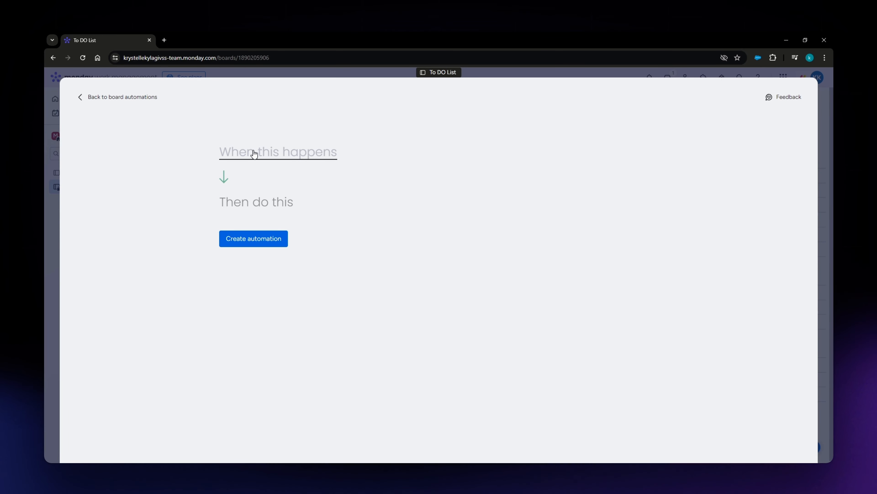
left_click(254, 154)
scroll(262, 207, "down", 2)
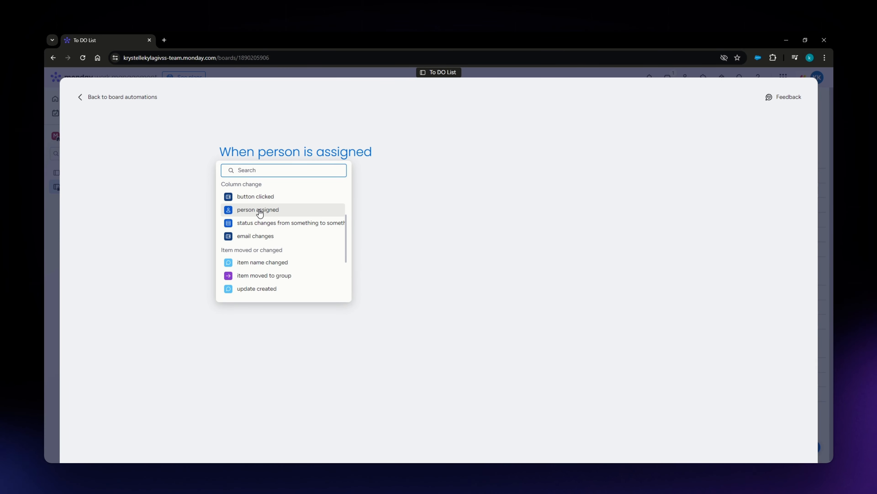
left_click(260, 211)
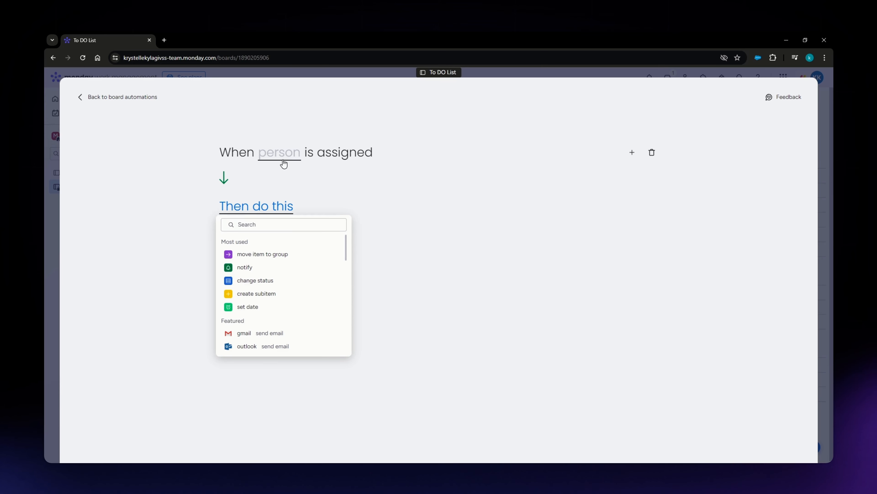
left_click(277, 154)
left_click(274, 158)
left_click(286, 182)
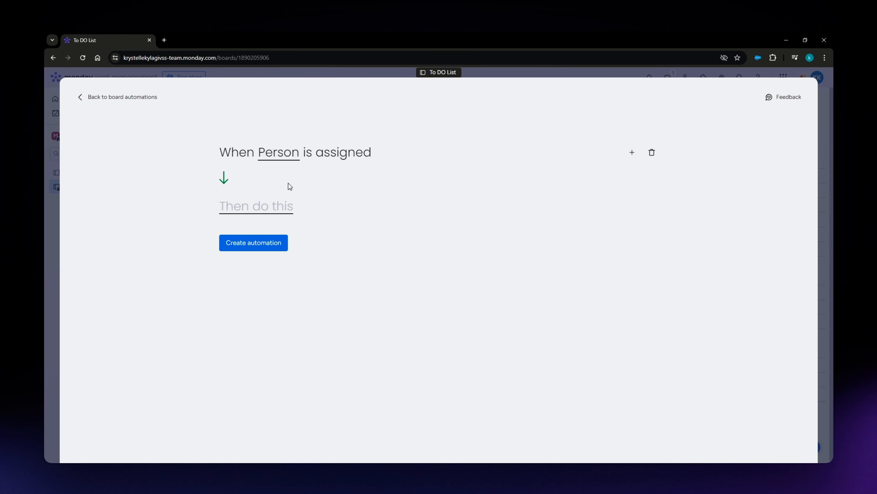
- Make the person-assigned automation set the Status column to Done, and create it
left_click(249, 209)
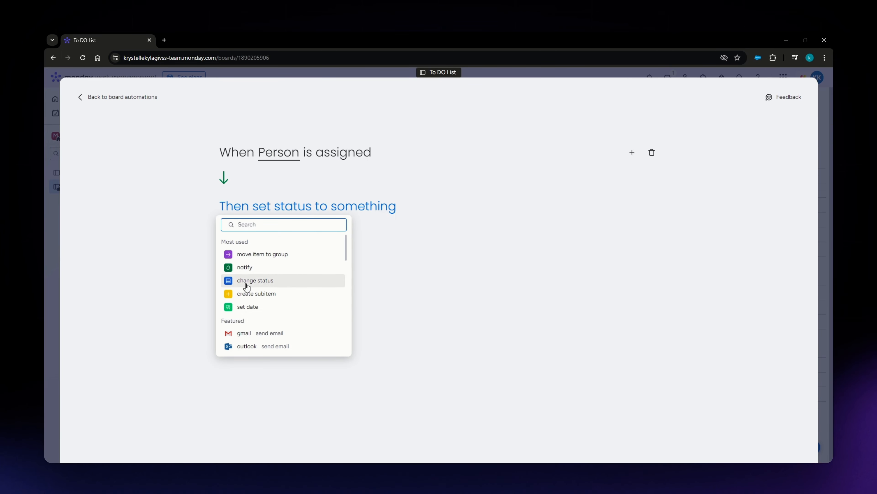
scroll(274, 266, "down", 3)
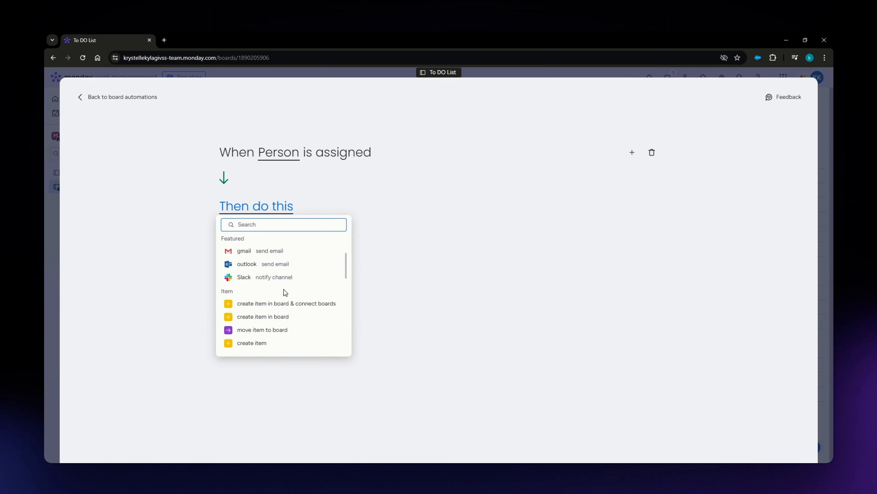
scroll(286, 290, "up", 3)
left_click(267, 281)
left_click(287, 212)
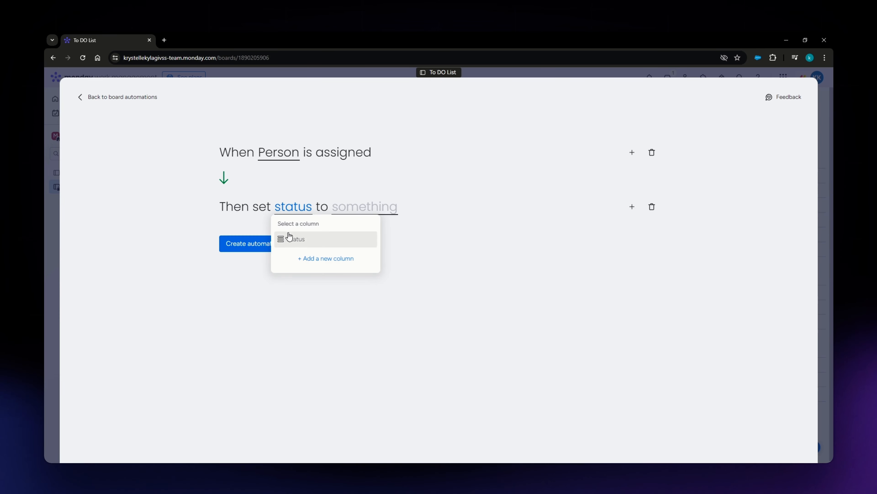
left_click(288, 238)
left_click(361, 209)
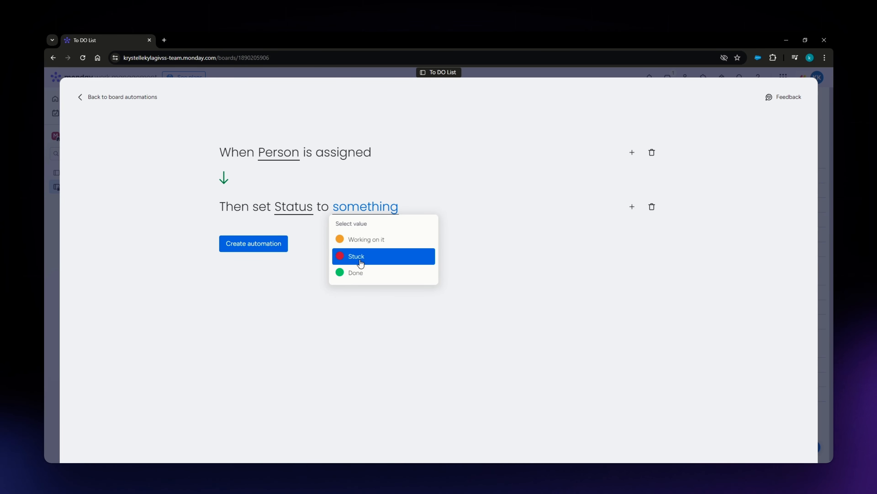
left_click(355, 272)
left_click(252, 246)
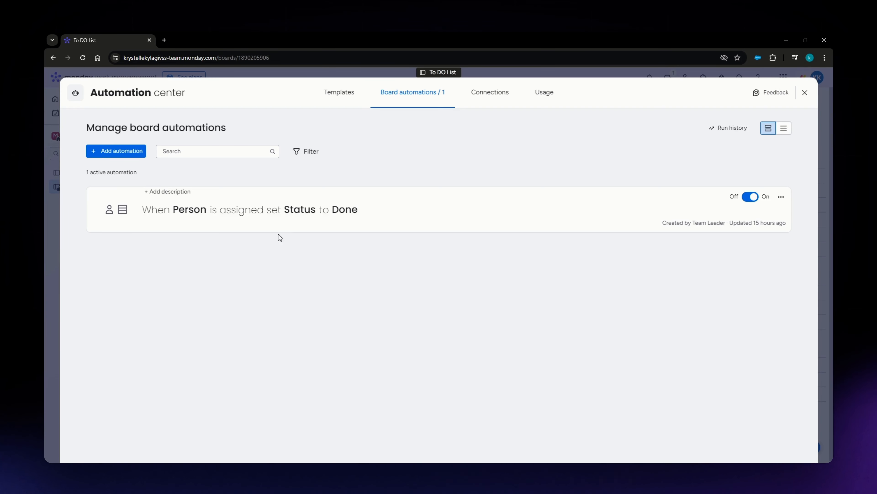
- Define another automation that sets the Date column to today when an item is created
left_click(111, 149)
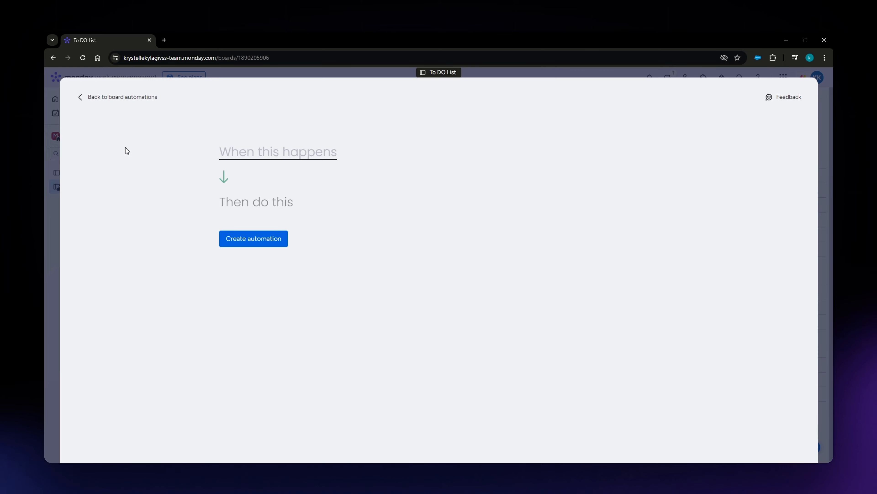
left_click(278, 153)
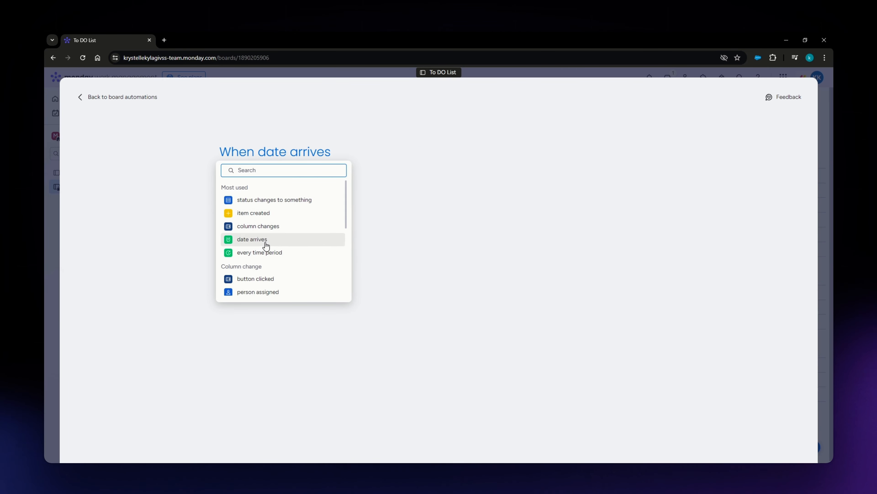
left_click(278, 213)
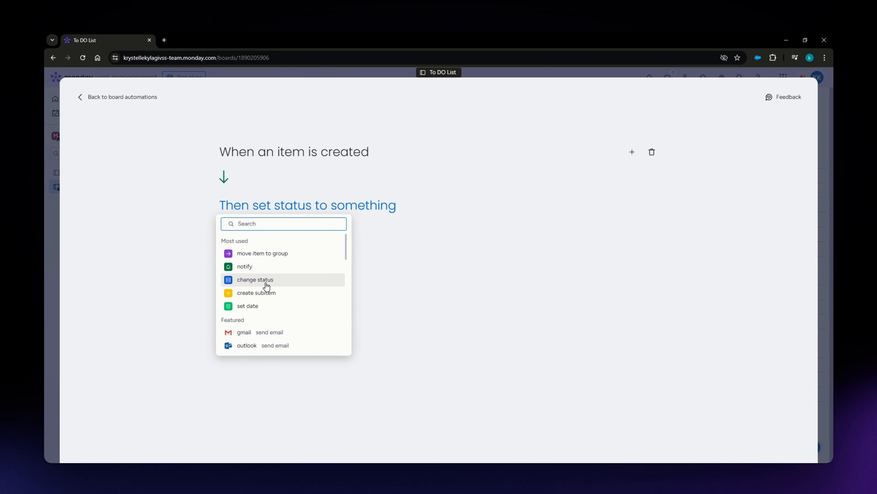
left_click(257, 307)
left_click(299, 210)
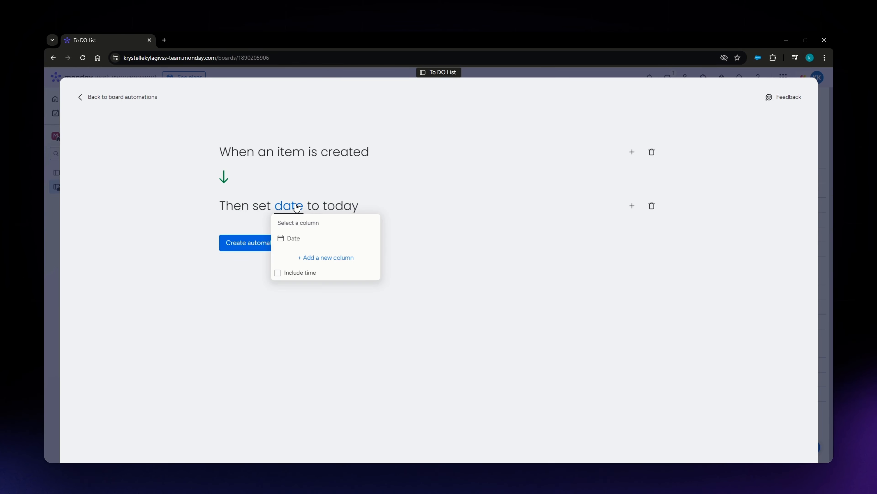
left_click(297, 242)
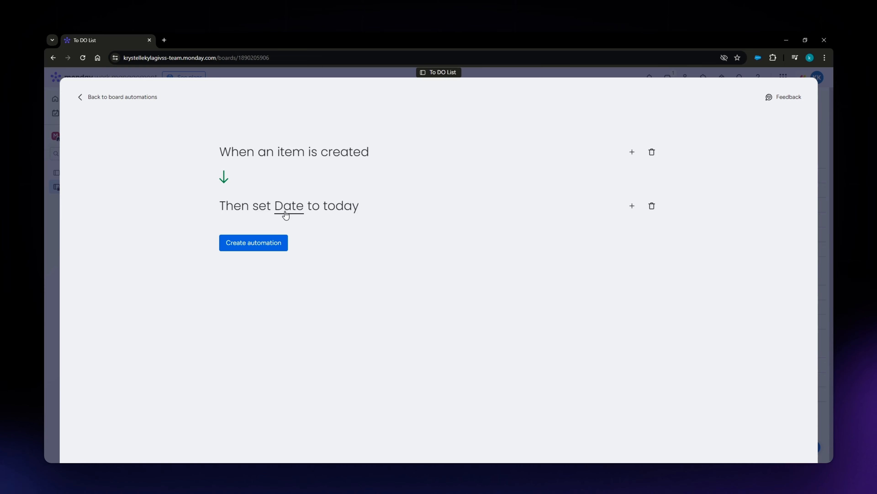
- Turn on Include time for the Date action, create the automation and return to the board
left_click(285, 219)
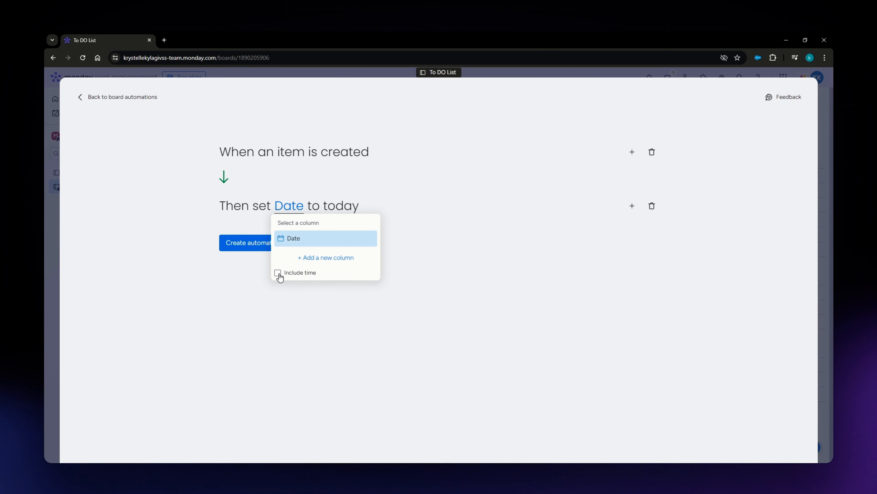
left_click(278, 273)
left_click(242, 296)
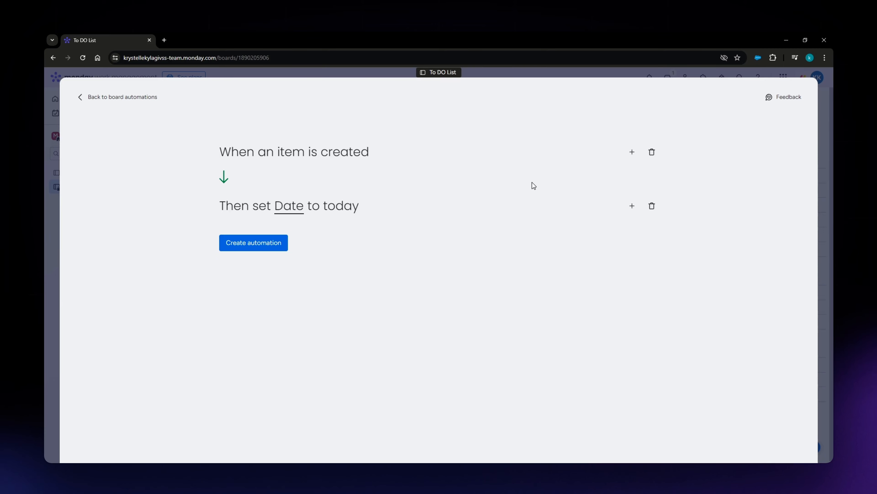
left_click(262, 243)
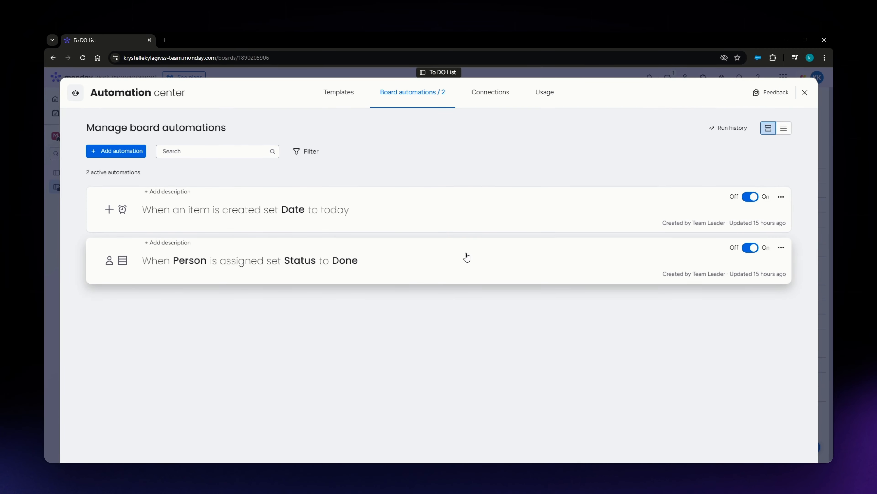
left_click(805, 93)
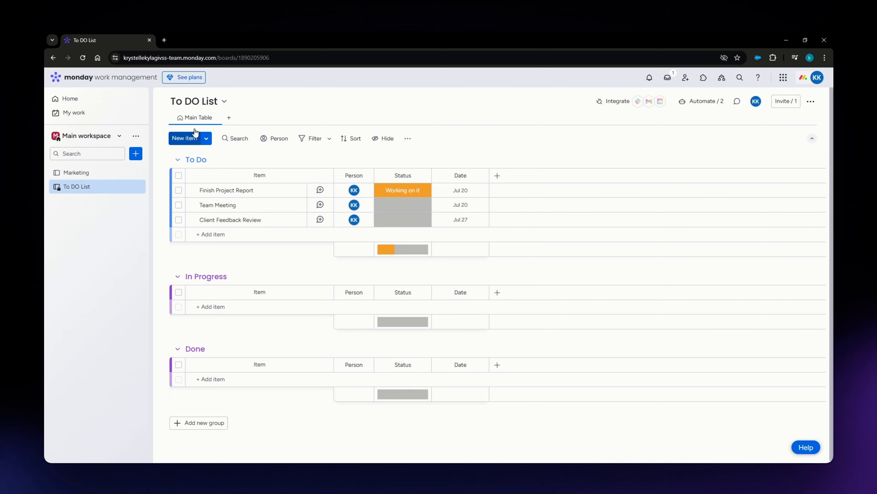
- Review the subscription plans, comparing the Basic plan's features with the automations included in Standard
left_click(177, 77)
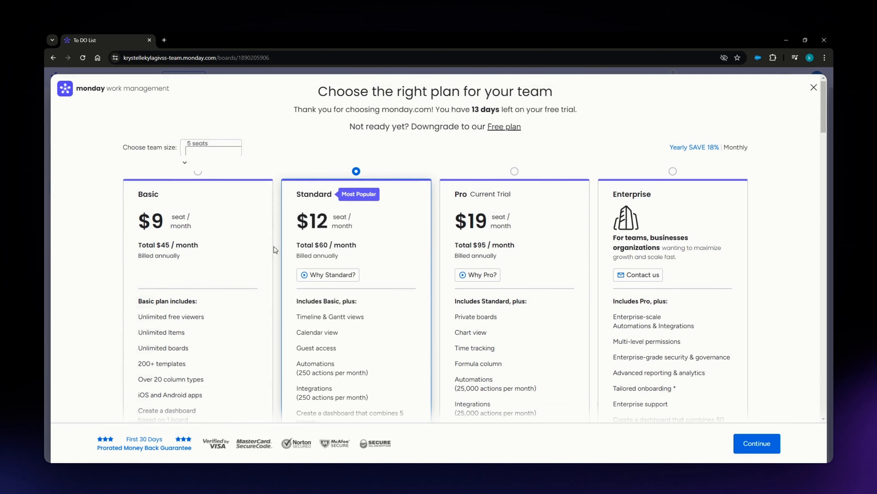
scroll(286, 251, "down", 3)
scroll(243, 307, "up", 1)
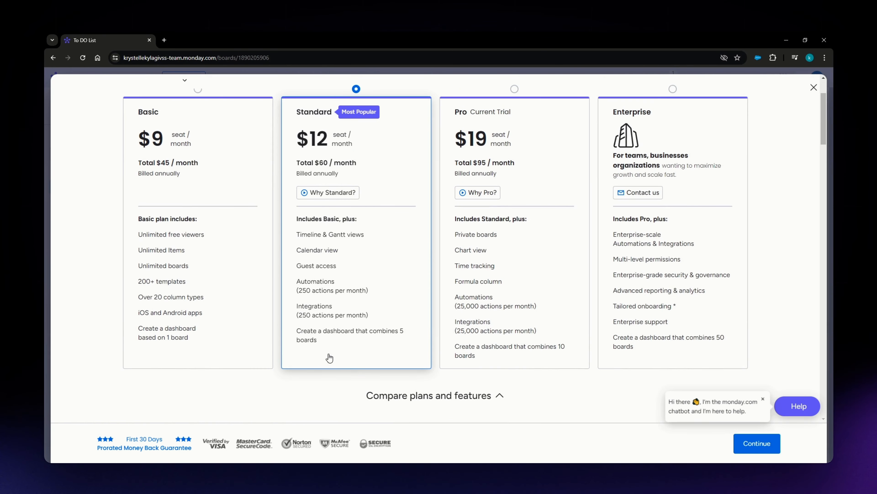
left_click_drag(297, 281, 370, 294)
scroll(331, 311, "up", 1)
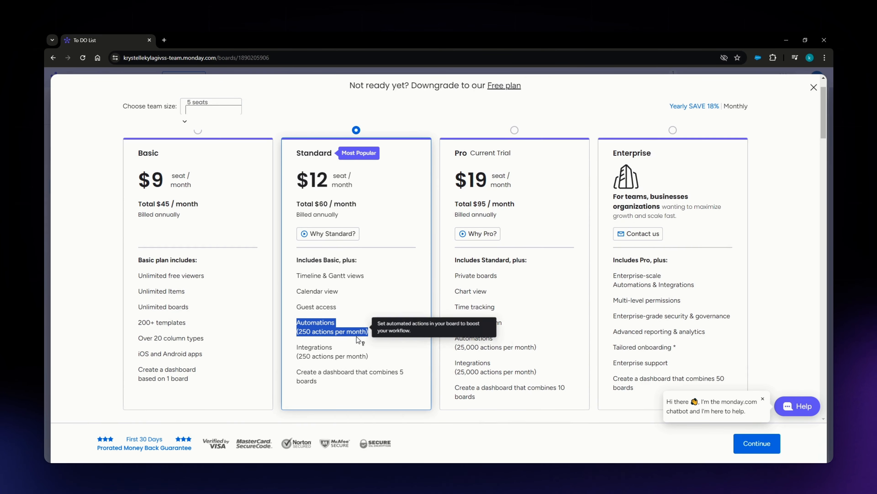
left_click_drag(138, 276, 202, 380)
left_click(204, 380)
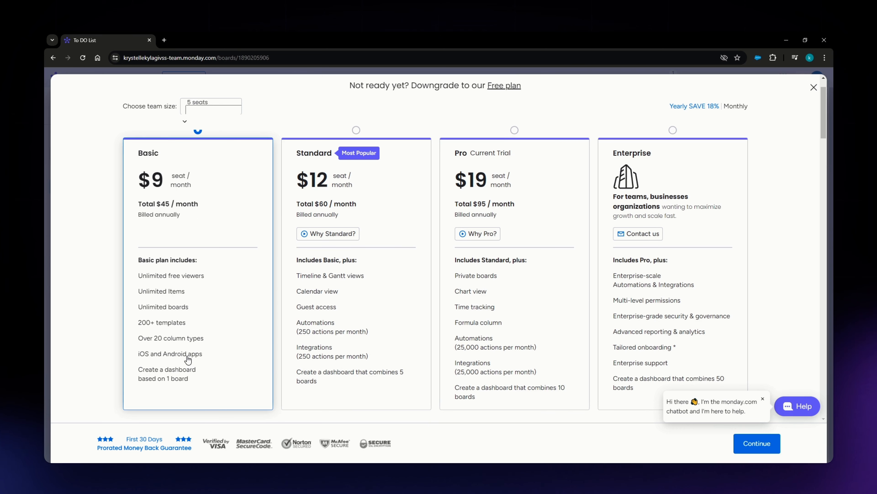
left_click_drag(296, 327, 370, 334)
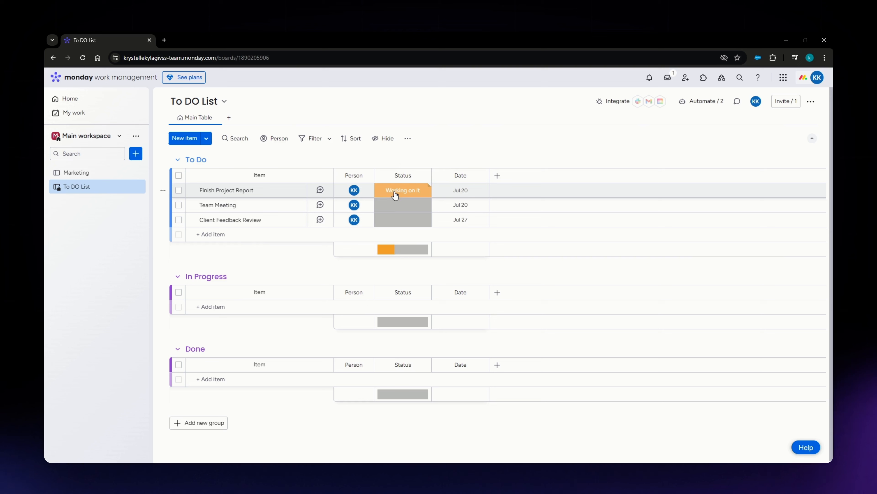
- Edit the Status labels from the Team Meeting item, adding a new label without a name, and apply the changes
left_click(404, 208)
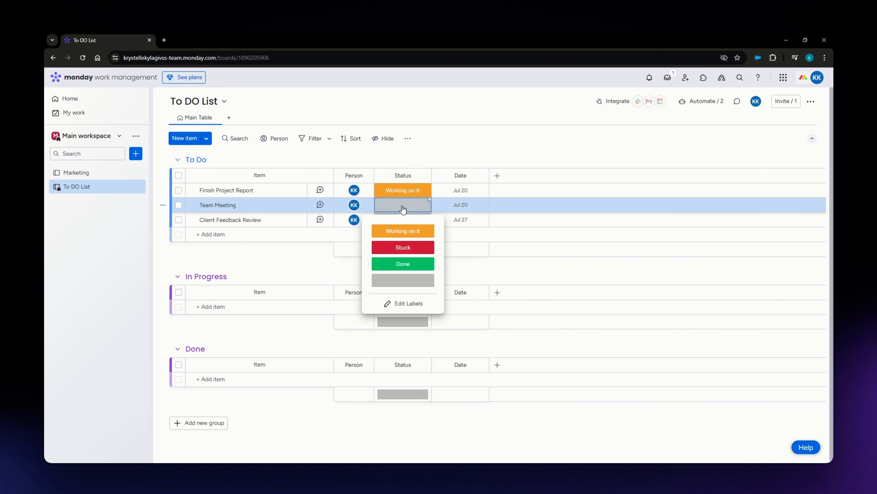
left_click(397, 304)
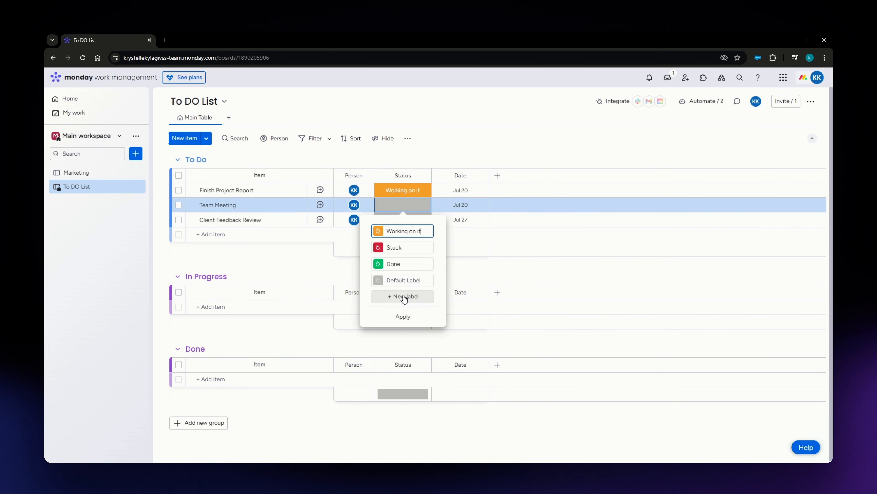
left_click(405, 248)
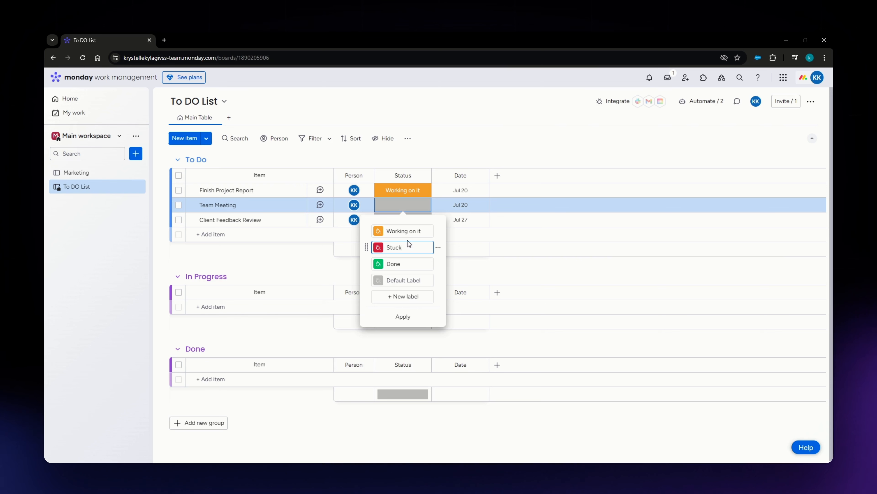
left_click(395, 298)
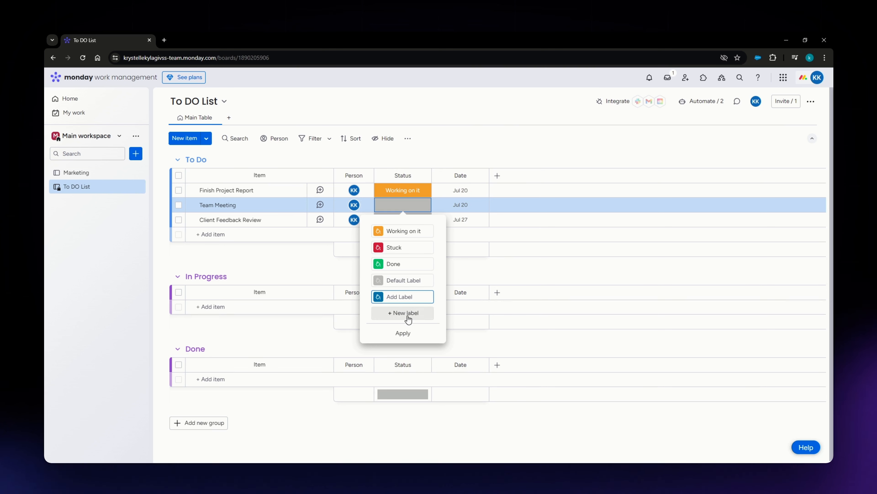
left_click(411, 333)
left_click(438, 151)
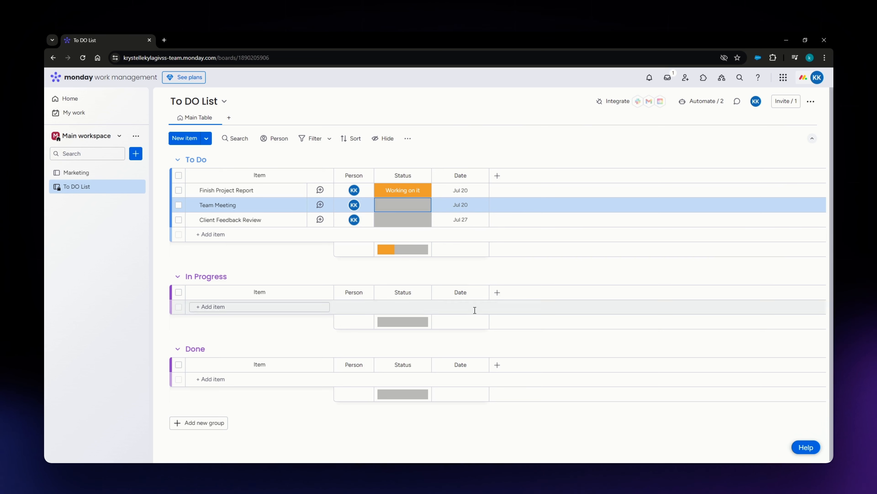
scroll(553, 291, "down", 1)
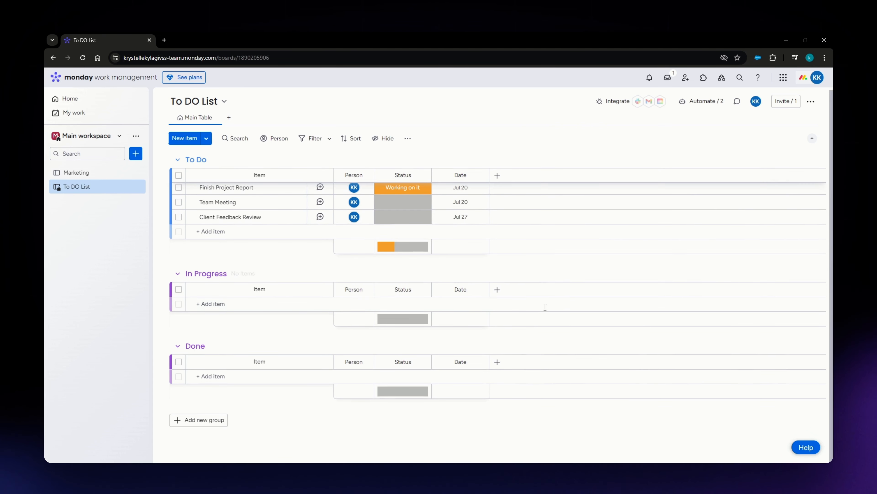
scroll(575, 344, "up", 1)
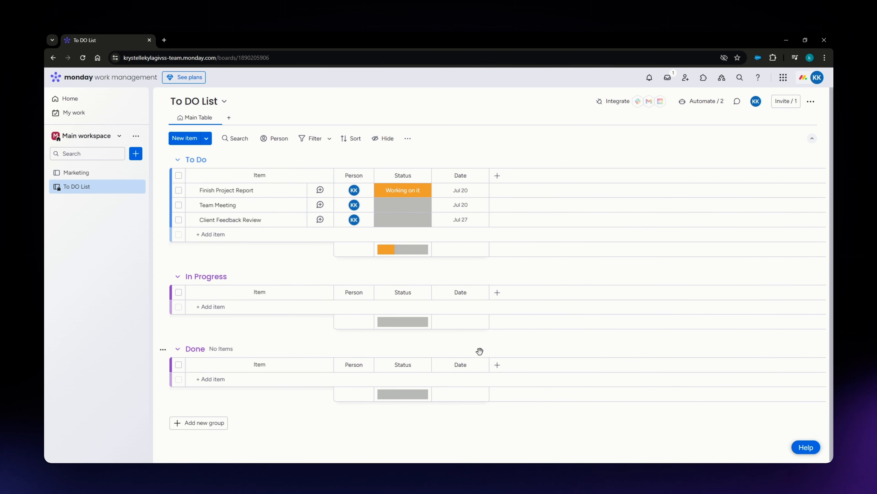